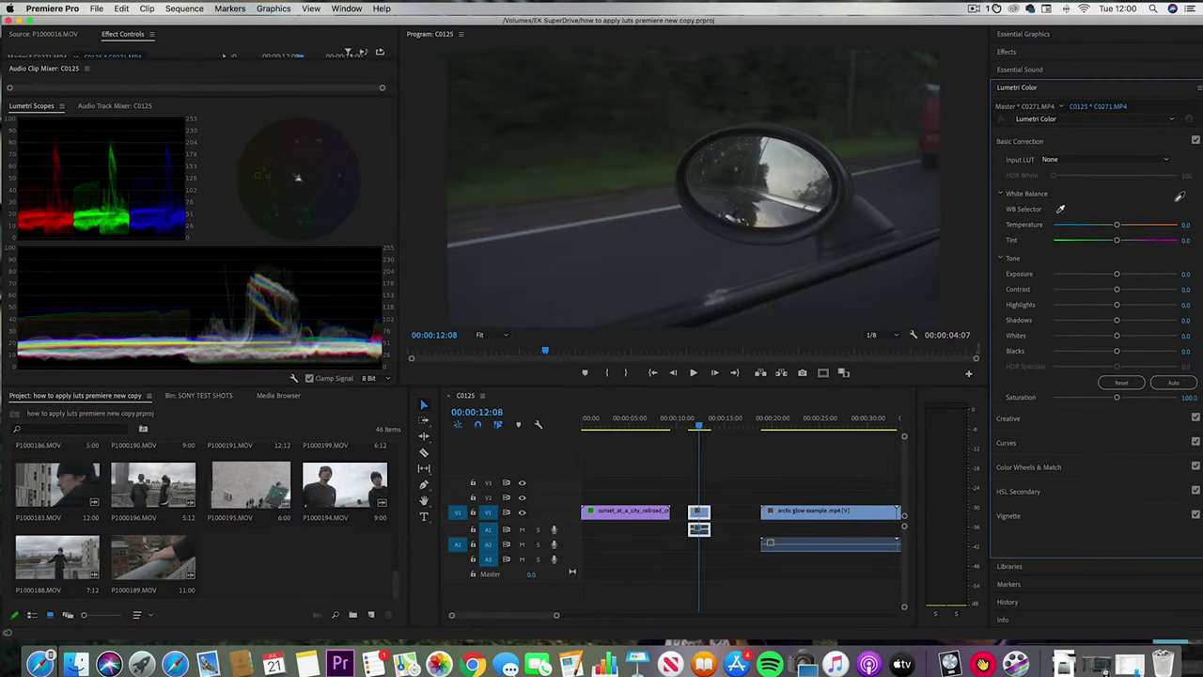
{"action": "left_click", "coordinate": [1176, 200]}
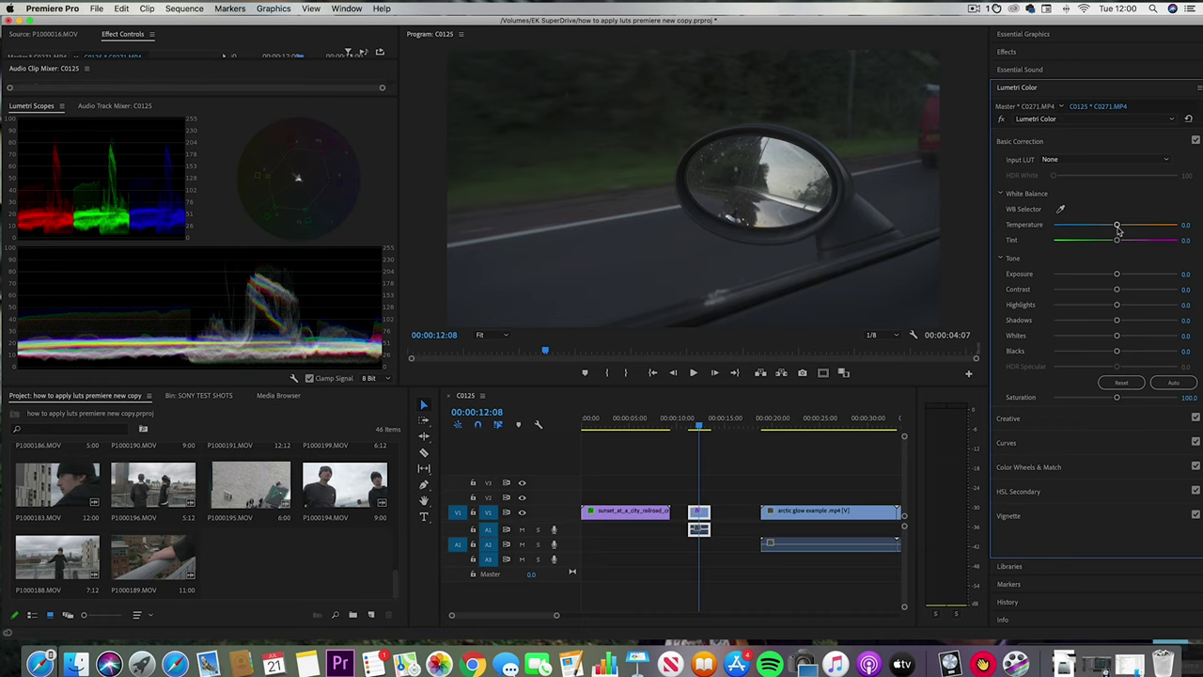
Step: Cool the mirror clip to Temperature -6.7, raise Exposure to 1.4 and Contrast to 43.8
{"action": "left_click_drag", "start_coordinate": [1117, 227], "coordinate": [1116, 227]}
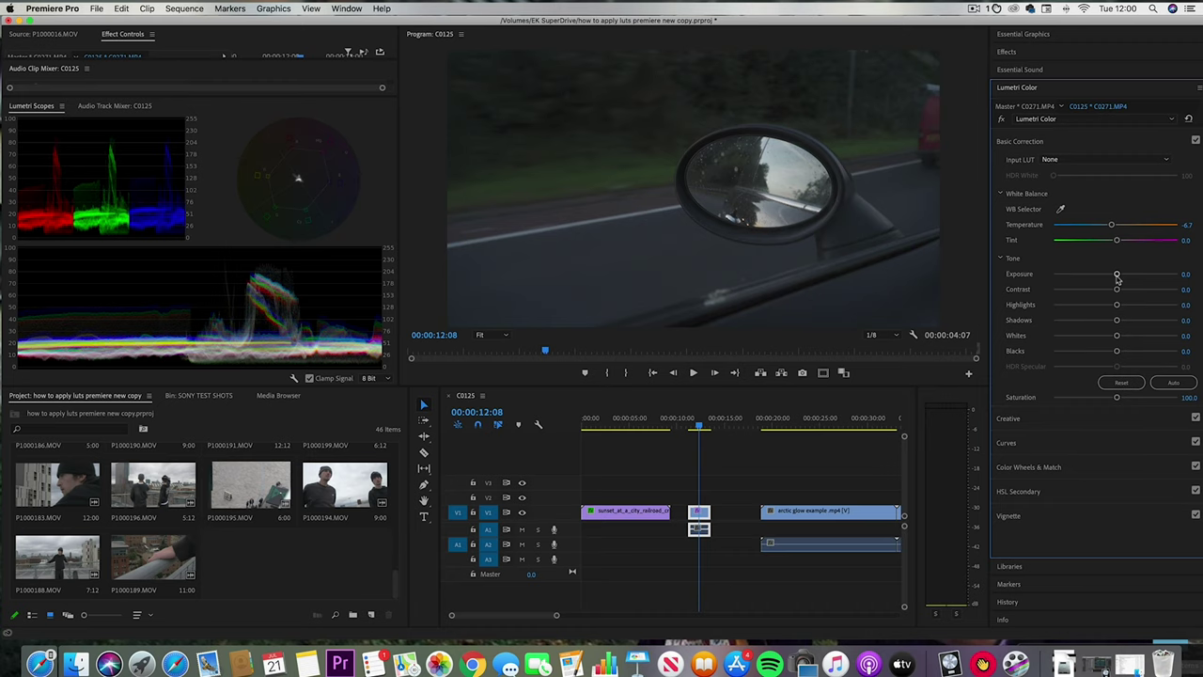
{"action": "left_click_drag", "start_coordinate": [1118, 277], "coordinate": [1121, 275]}
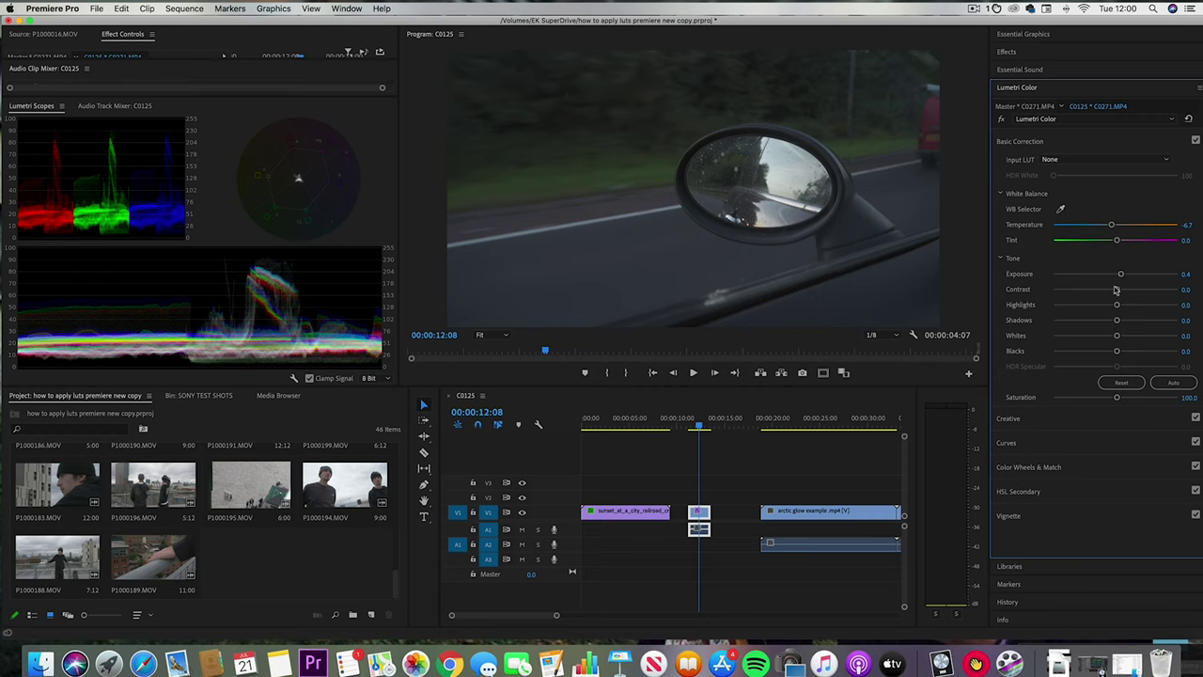
{"action": "left_click_drag", "start_coordinate": [1121, 274], "coordinate": [1131, 274]}
{"action": "mouse_move", "coordinate": [1117, 290]}
{"action": "left_mouse_down"}
{"action": "mouse_move", "coordinate": [1143, 290]}
{"action": "mouse_move", "coordinate": [1091, 304]}
{"action": "mouse_move", "coordinate": [1130, 336]}
{"action": "mouse_move", "coordinate": [1114, 351]}
{"action": "mouse_move", "coordinate": [1132, 273]}
{"action": "left_mouse_up"}
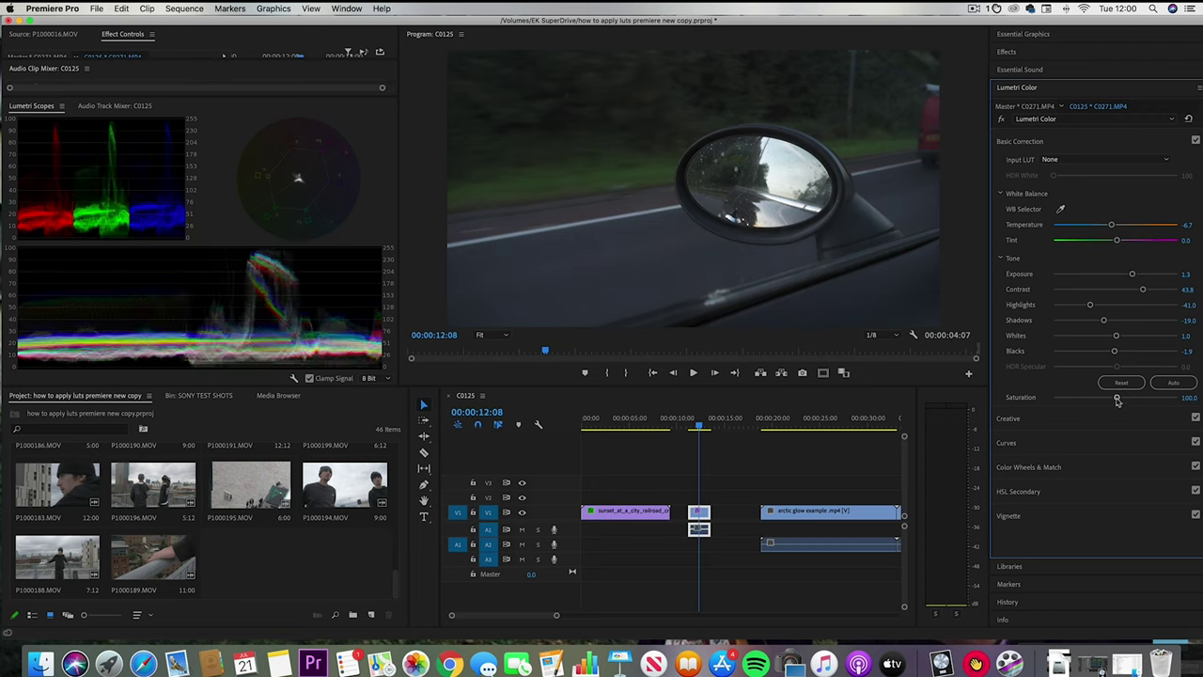
Step: Lift a point on the RGB curve to brighten the mirror clip
{"action": "left_click", "coordinate": [1007, 443]}
{"action": "left_click_drag", "start_coordinate": [1140, 314], "coordinate": [1136, 305]}
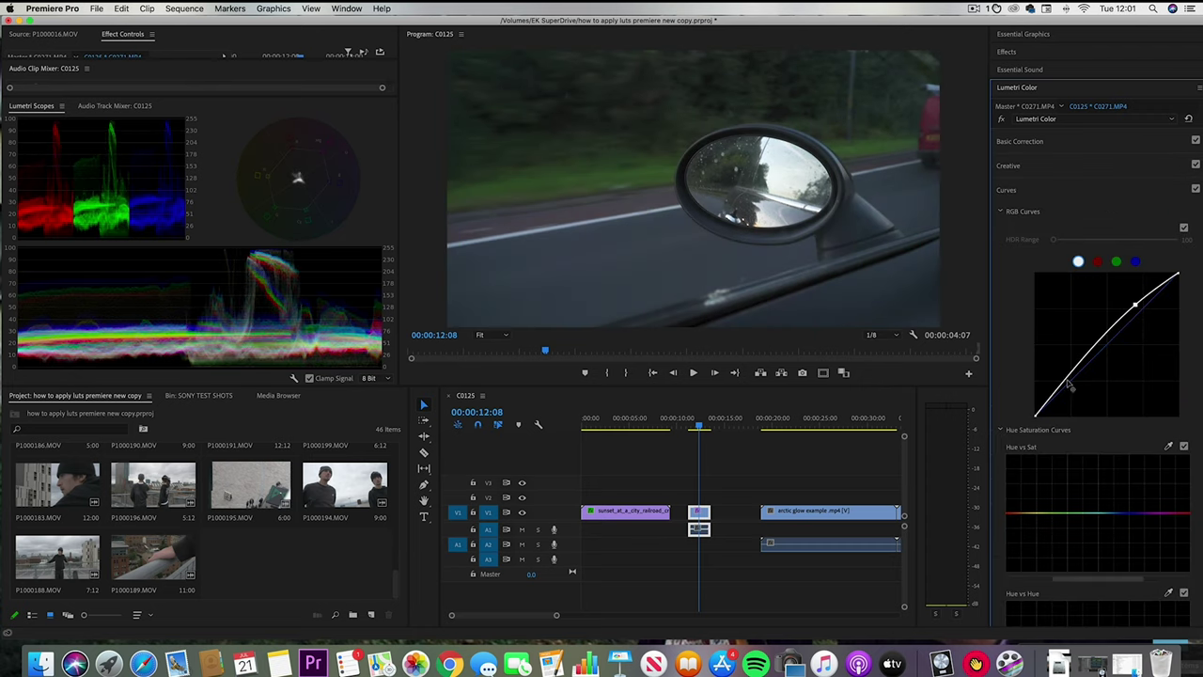
{"action": "left_click_drag", "start_coordinate": [1070, 385], "coordinate": [1069, 382]}
{"action": "left_click", "coordinate": [1020, 141]}
Step: Settle exposure at 1.4 and load the editors keys nostalgia LUT as the creative look
{"action": "left_click_drag", "start_coordinate": [1132, 274], "coordinate": [1133, 274]}
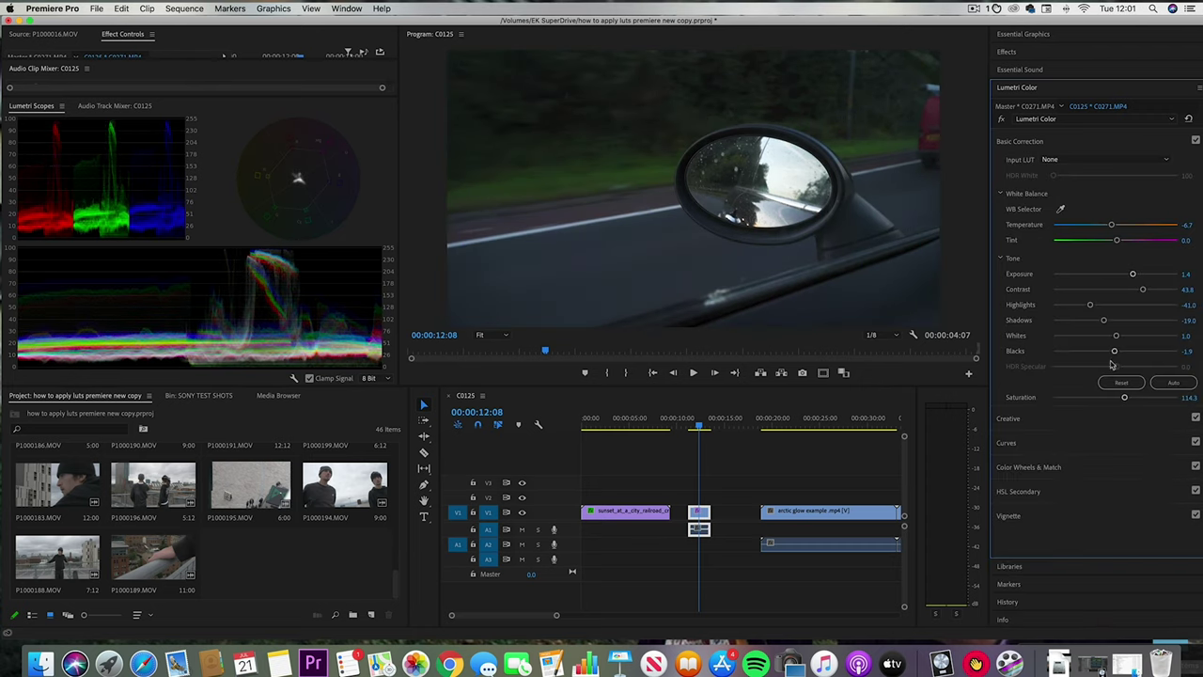
{"action": "left_click", "coordinate": [1035, 143]}
{"action": "left_click", "coordinate": [1043, 164]}
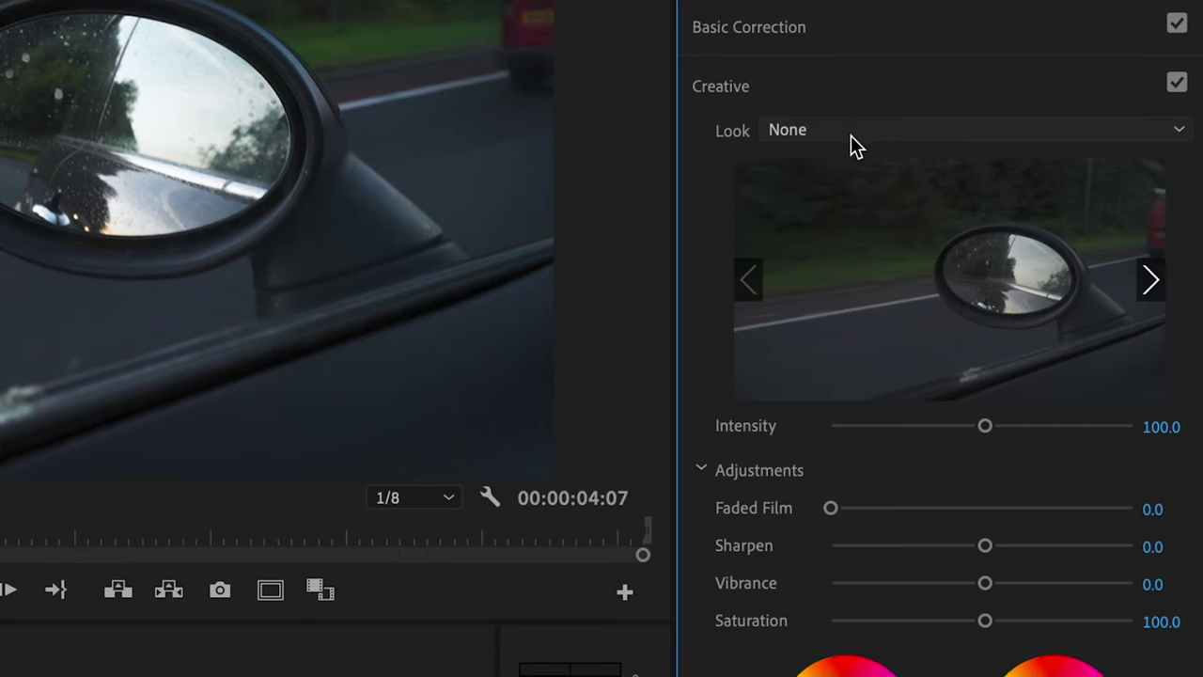
{"action": "left_click", "coordinate": [853, 143]}
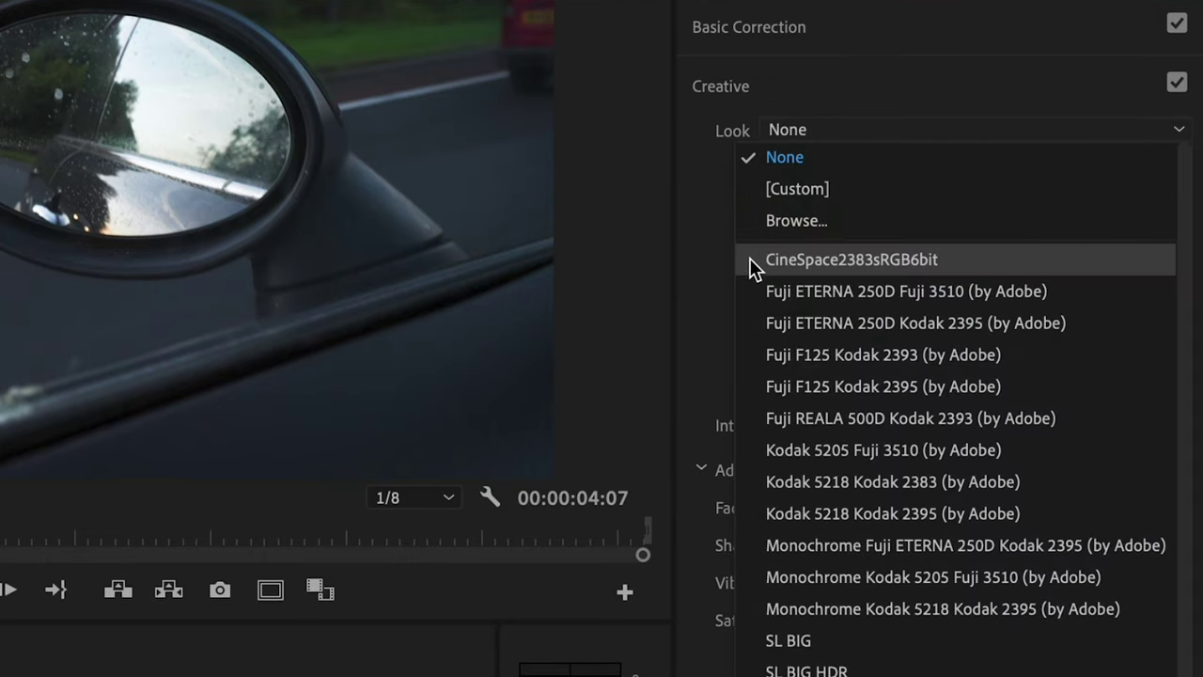
{"action": "left_click", "coordinate": [796, 222]}
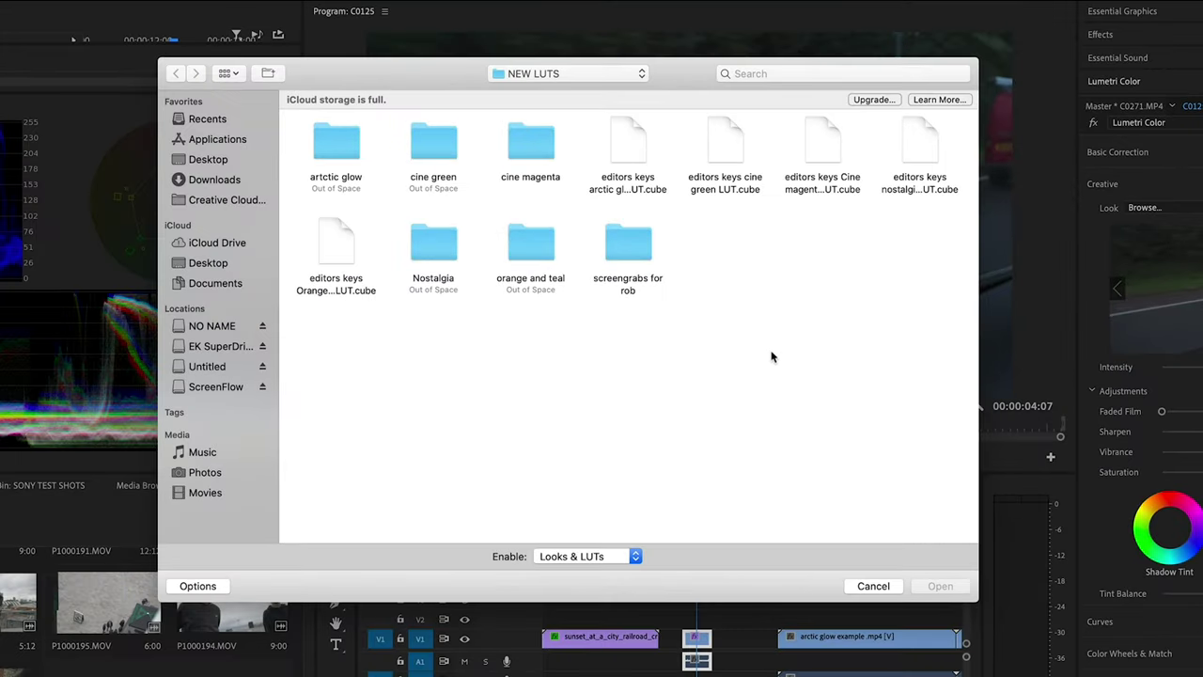
{"action": "double_click", "coordinate": [917, 153]}
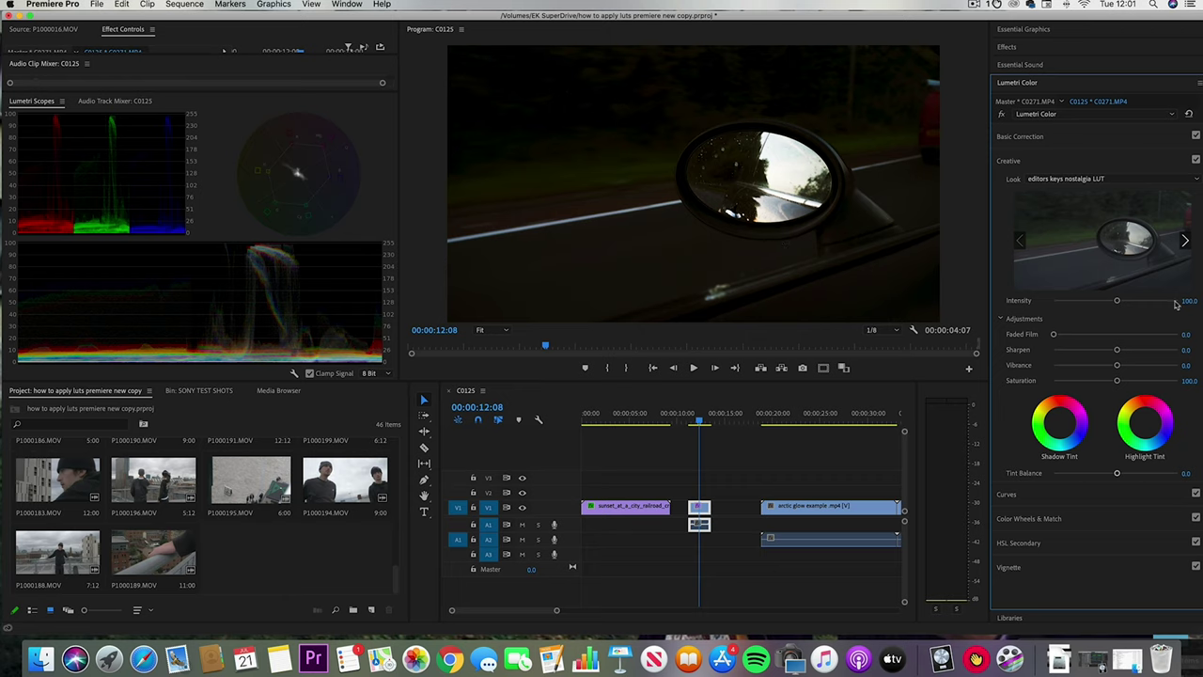
Step: Lower the nostalgia look's intensity to about 65.7 and toggle it off and on to compare
{"action": "left_click_drag", "start_coordinate": [1117, 303], "coordinate": [1093, 308]}
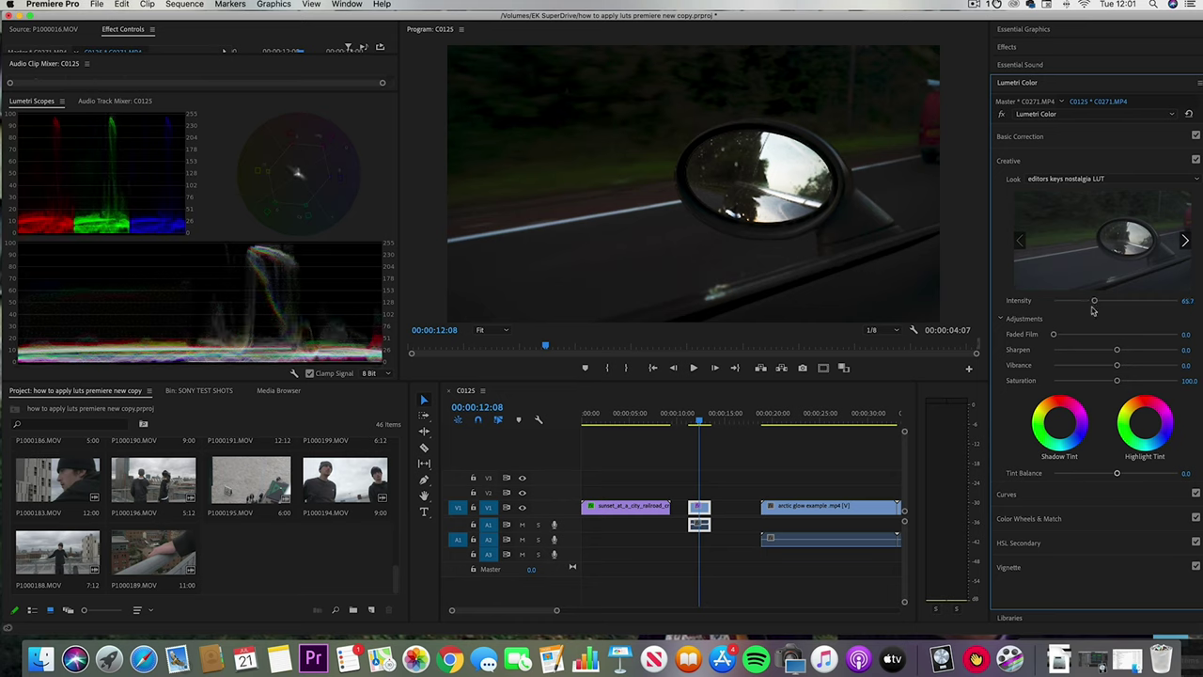
{"action": "left_click", "coordinate": [1076, 166]}
{"action": "left_click", "coordinate": [1196, 161]}
{"action": "left_click", "coordinate": [1196, 161]}
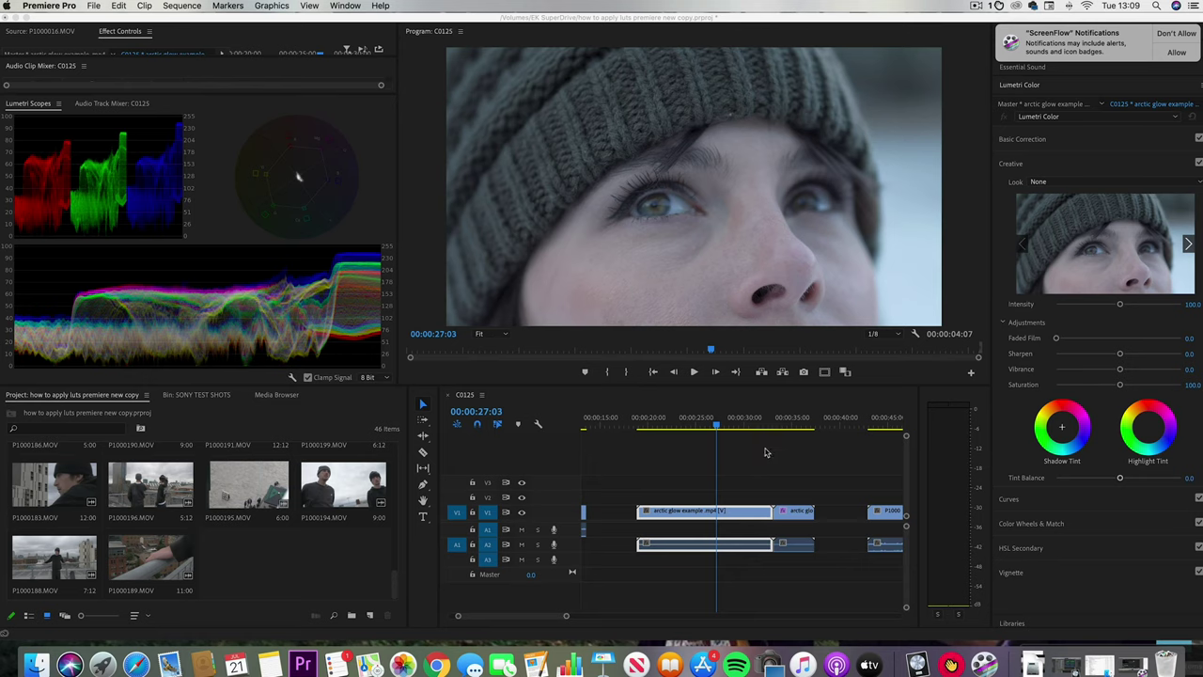
Step: On the beanie close-up, cool the temperature and reduce the arctic glow look to 66.7 intensity
{"action": "left_click", "coordinate": [719, 423]}
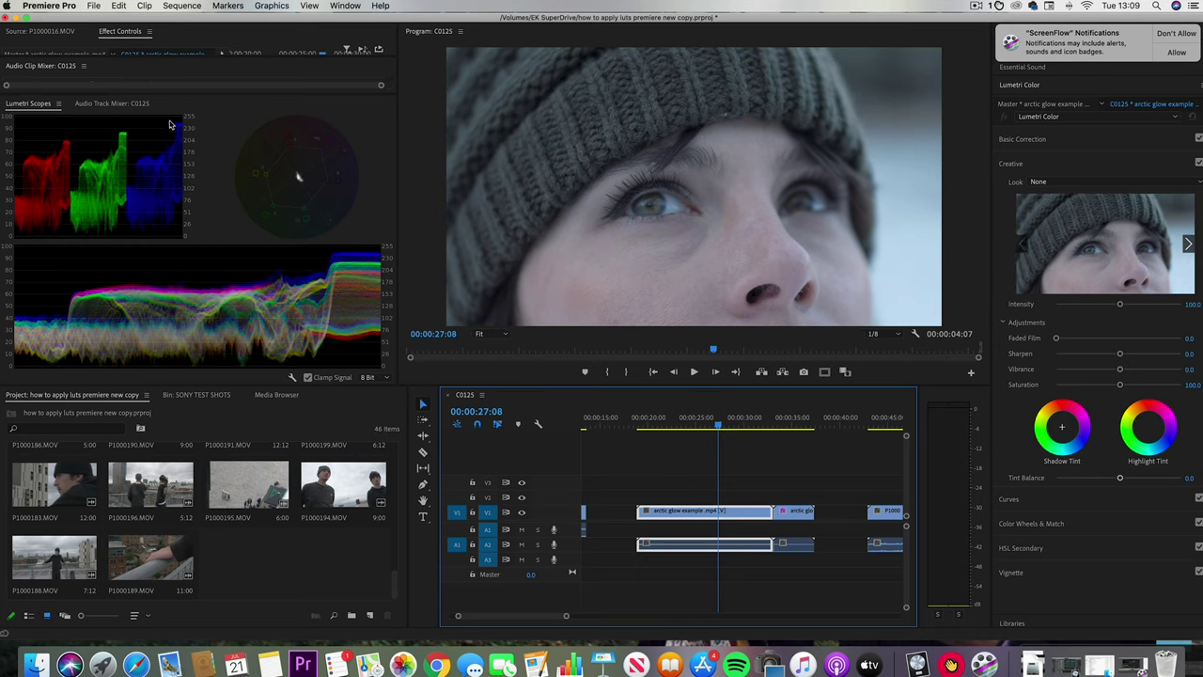
{"action": "left_click", "coordinate": [1044, 139]}
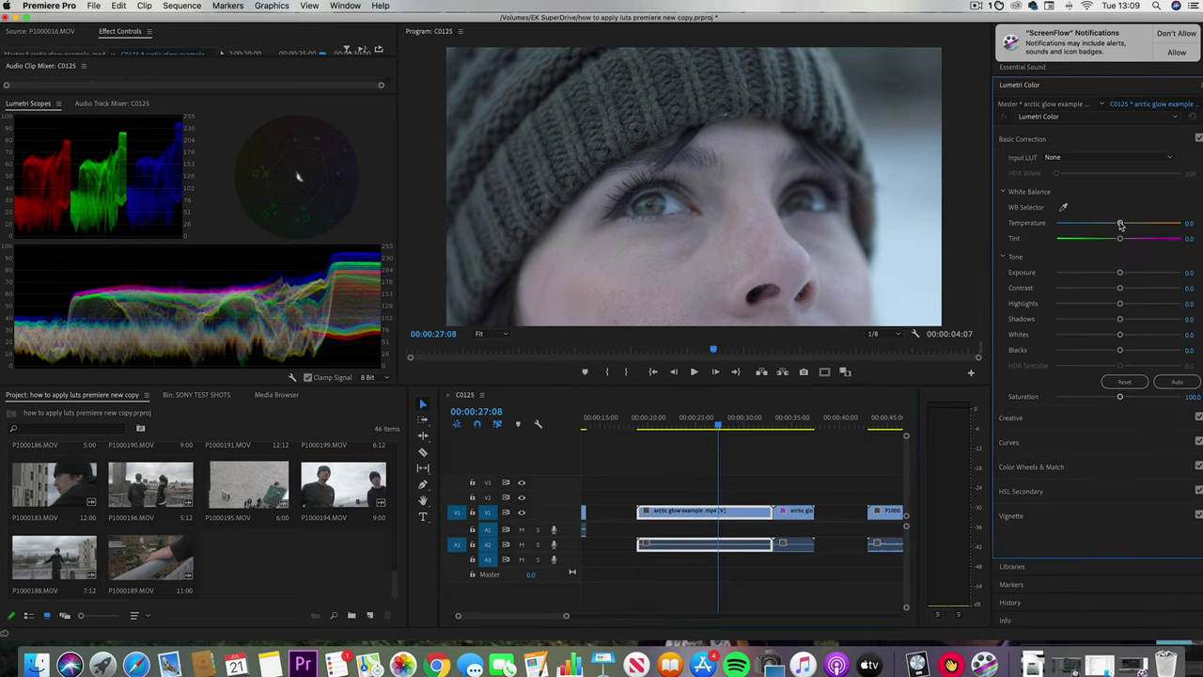
{"action": "left_click_drag", "start_coordinate": [1117, 225], "coordinate": [1115, 227]}
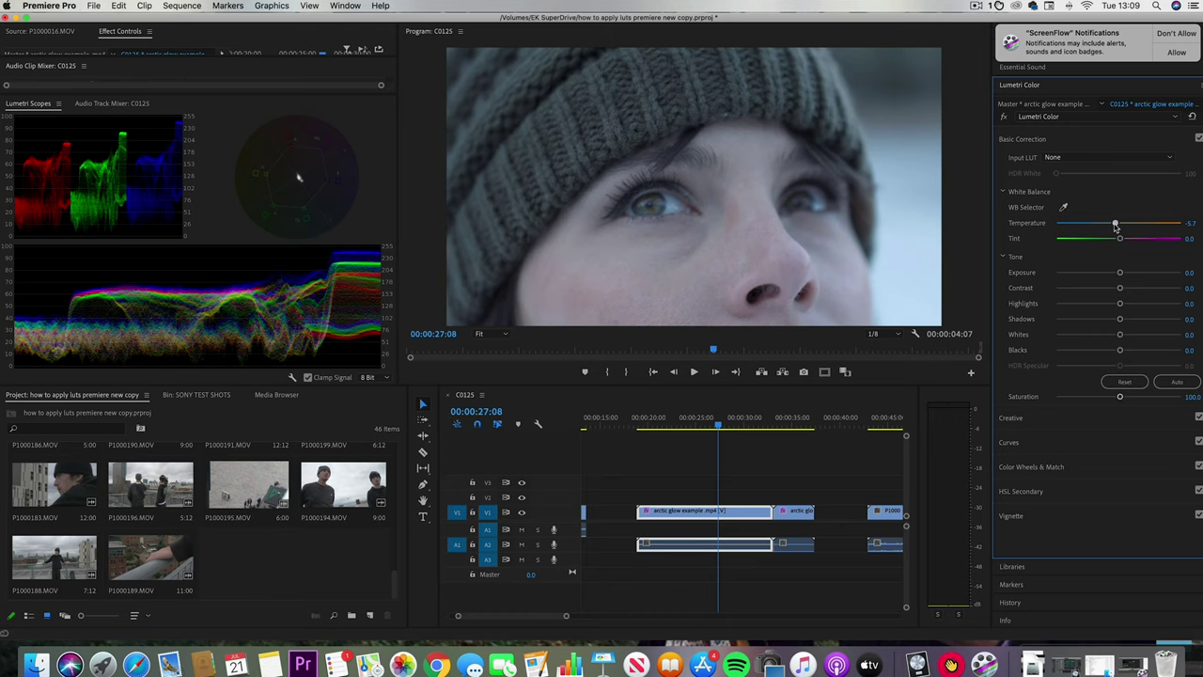
{"action": "mouse_move", "coordinate": [1116, 225]}
{"action": "left_mouse_down"}
{"action": "mouse_move", "coordinate": [1137, 228]}
{"action": "mouse_move", "coordinate": [1150, 288]}
{"action": "mouse_move", "coordinate": [1101, 311]}
{"action": "mouse_move", "coordinate": [1120, 344]}
{"action": "left_mouse_up"}
{"action": "left_click", "coordinate": [1022, 139]}
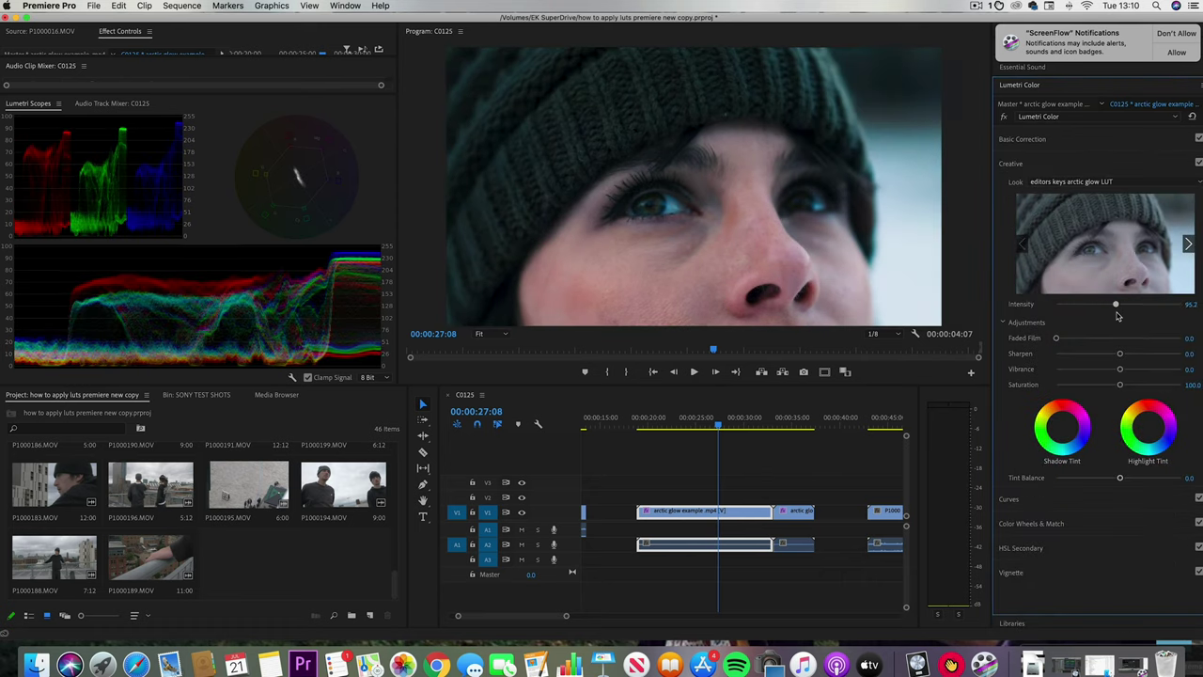
{"action": "left_click_drag", "start_coordinate": [1118, 316], "coordinate": [1089, 321]}
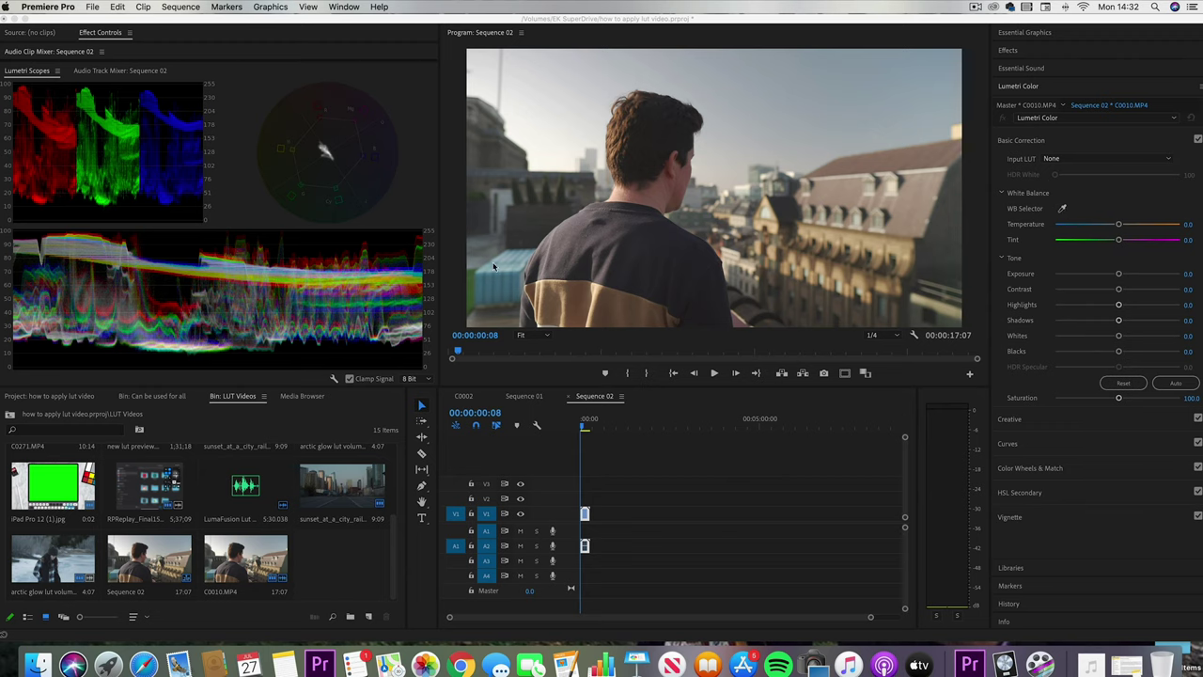
Step: Cool the rooftop clip's temperature to -5.7 and pull down its highlights and shadows
{"action": "scroll", "coordinate": [1158, 194], "scroll_direction": "down", "scroll_amount": 1}
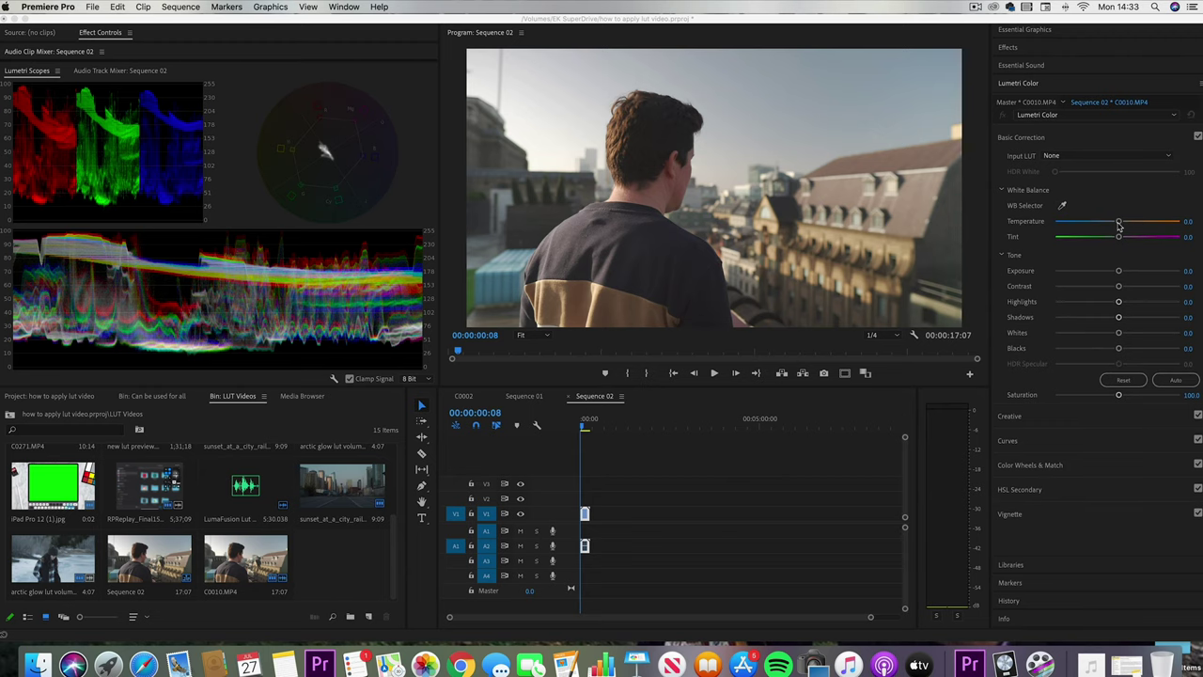
{"action": "left_click", "coordinate": [1118, 223]}
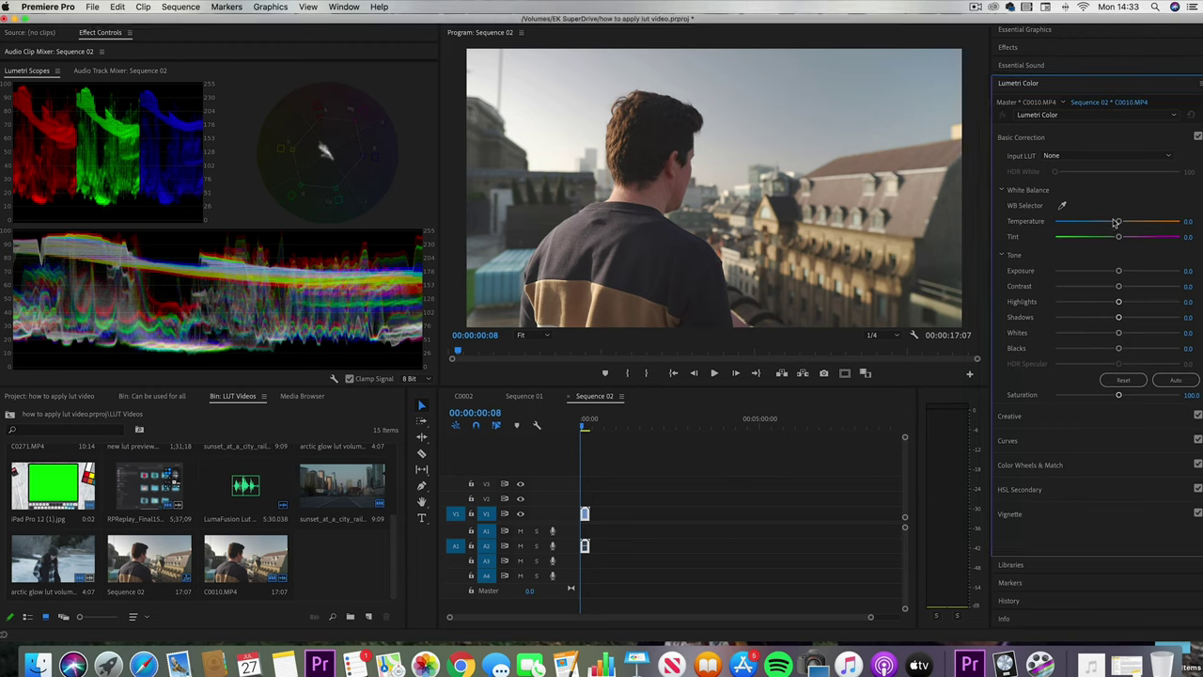
{"action": "left_click_drag", "start_coordinate": [1119, 221], "coordinate": [1114, 221]}
{"action": "left_click_drag", "start_coordinate": [1118, 286], "coordinate": [1100, 301]}
{"action": "left_click_drag", "start_coordinate": [1118, 317], "coordinate": [1107, 348]}
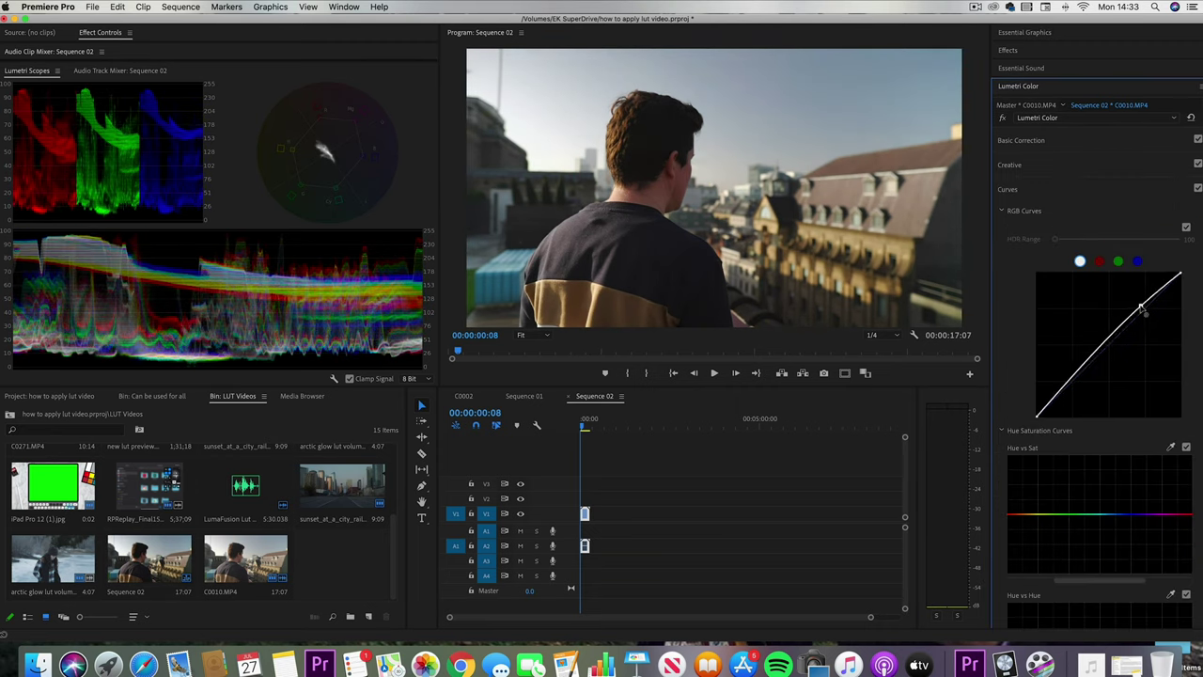
Step: Bend the RGB curve into a gentle S-shape, preview playback, and compare the Cine magenta look on and off
{"action": "left_click_drag", "start_coordinate": [1072, 371], "coordinate": [1069, 387]}
{"action": "left_click_drag", "start_coordinate": [1133, 315], "coordinate": [1128, 326]}
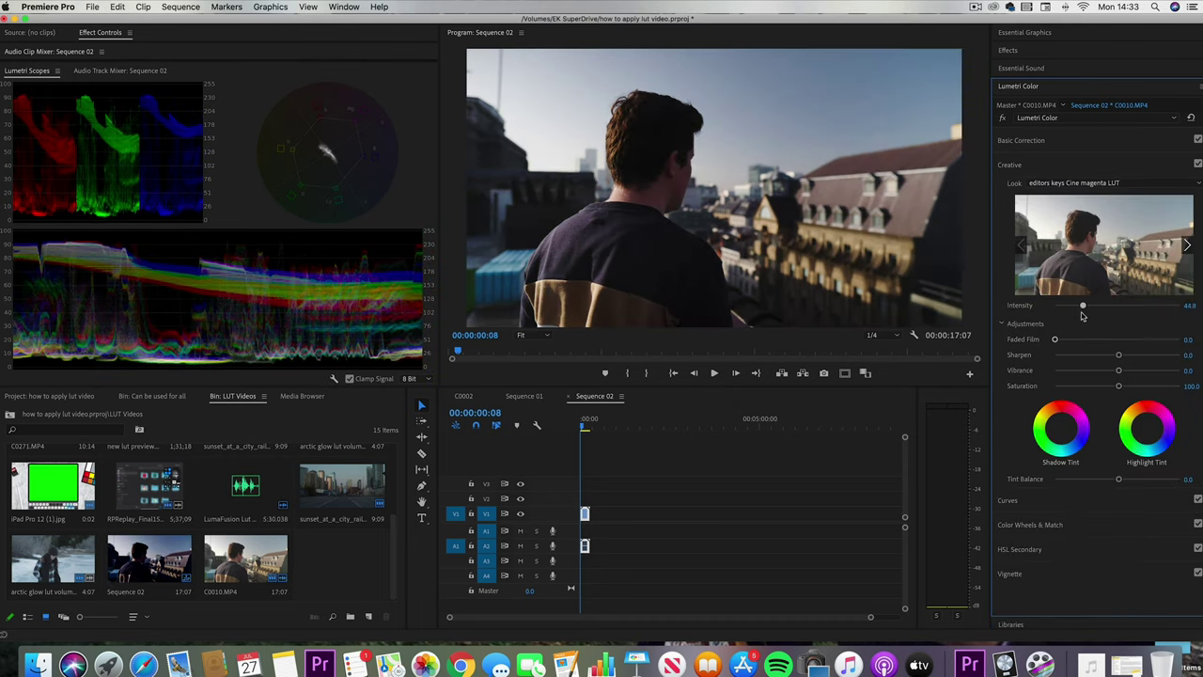
{"action": "key", "text": "space"}
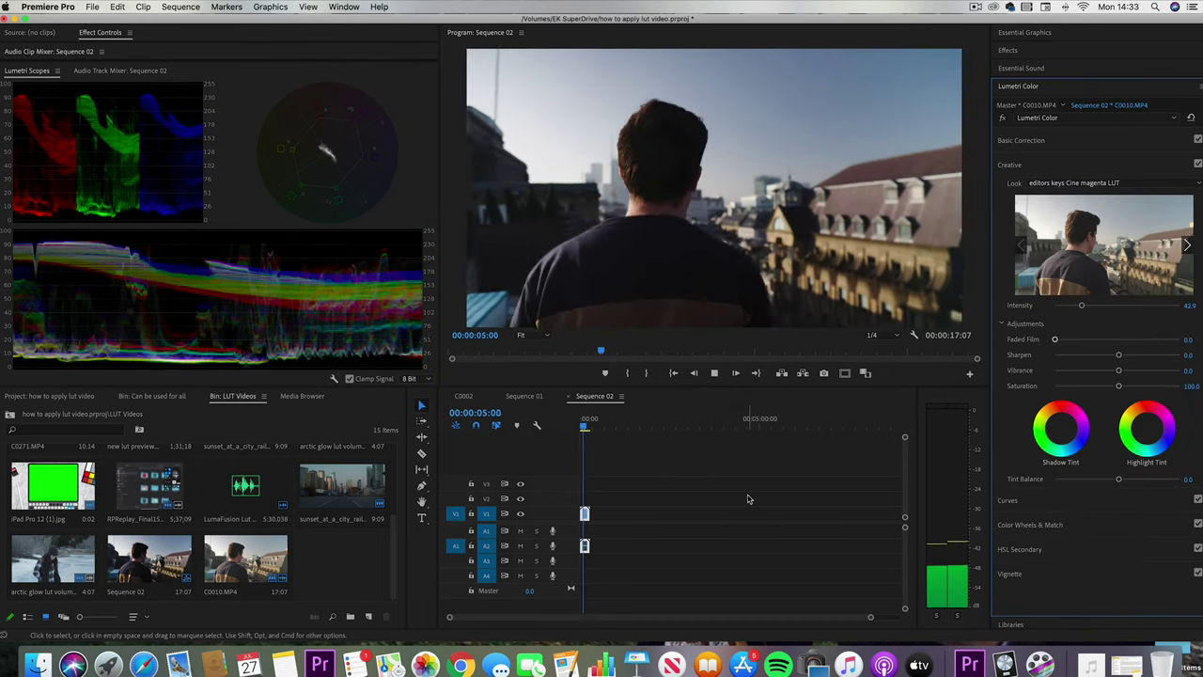
{"action": "key", "text": "space"}
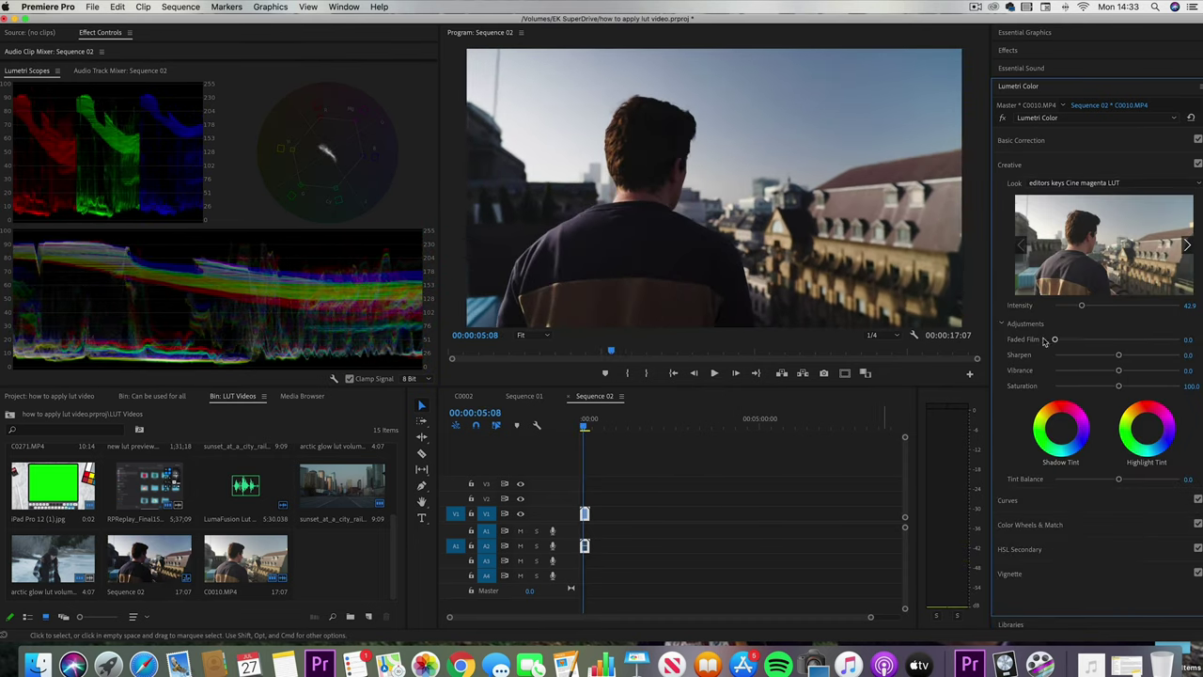
{"action": "left_click", "coordinate": [1198, 165]}
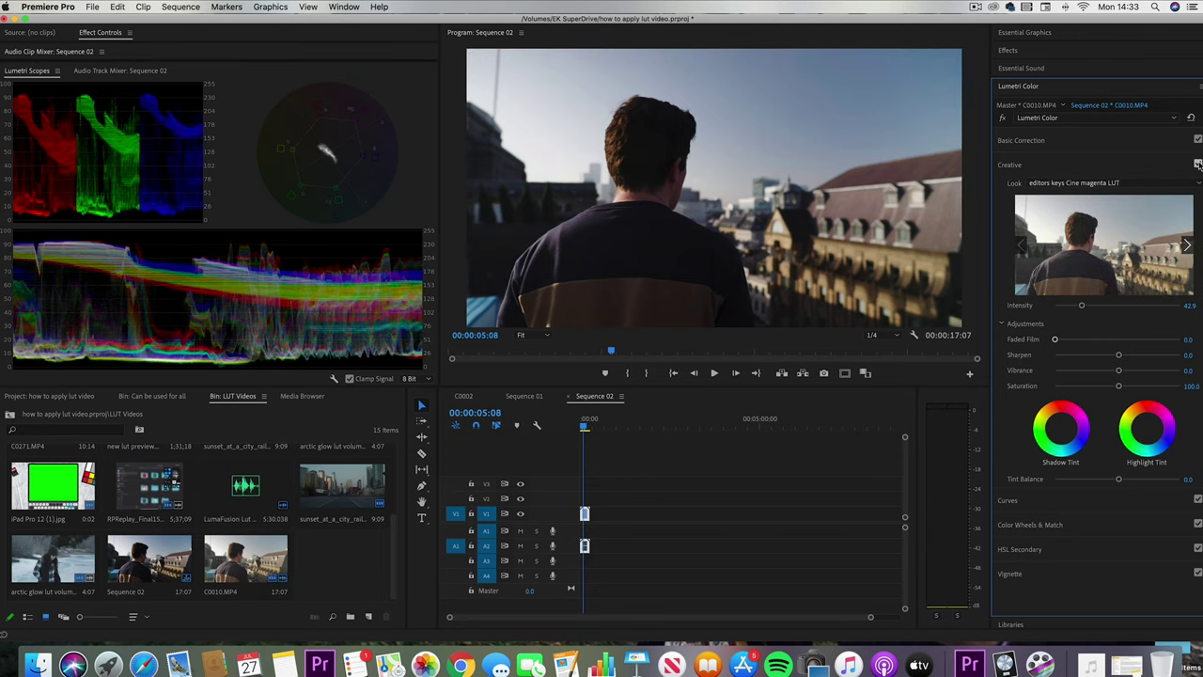